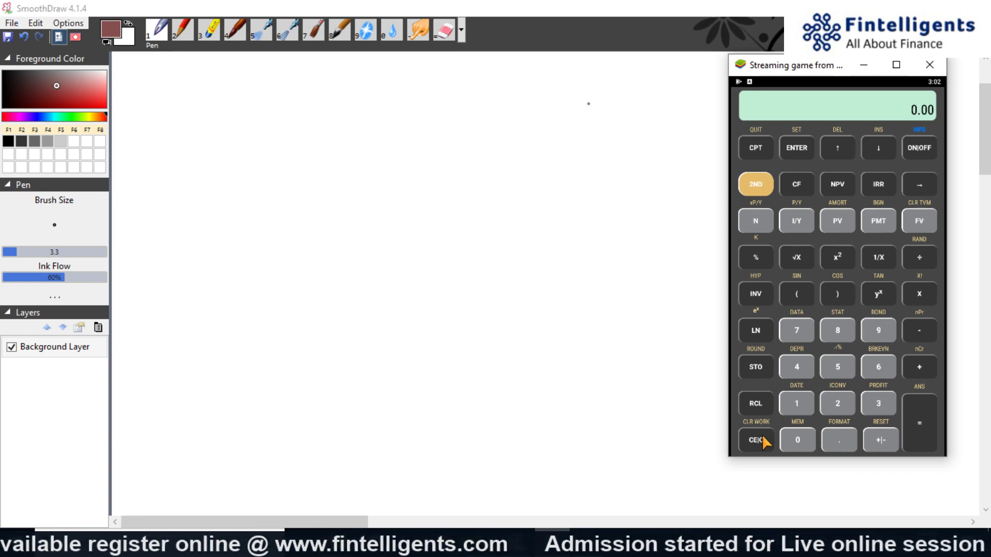
Step: Power-cycle the calculator, then key in 12,222 and clear it back to 0.00
click(916, 149)
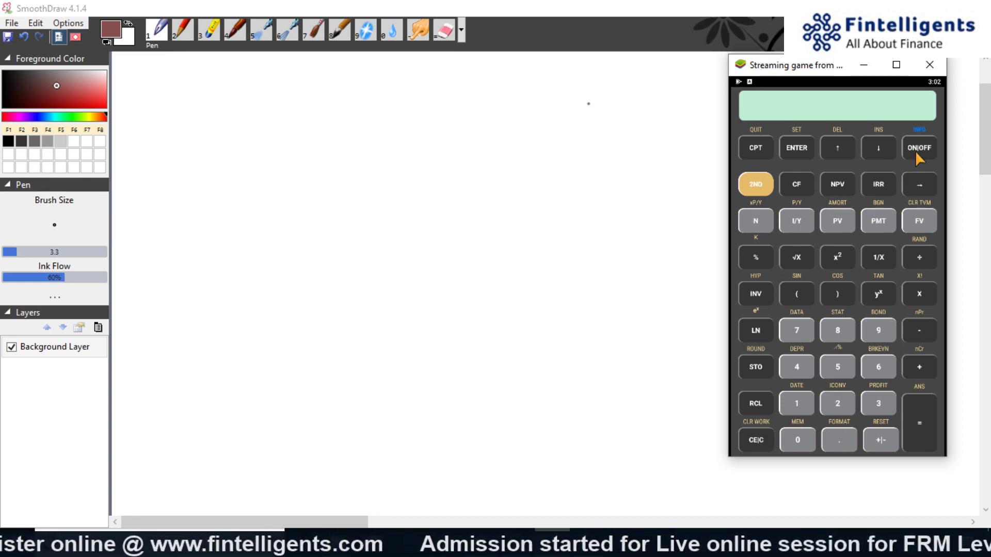
click(916, 150)
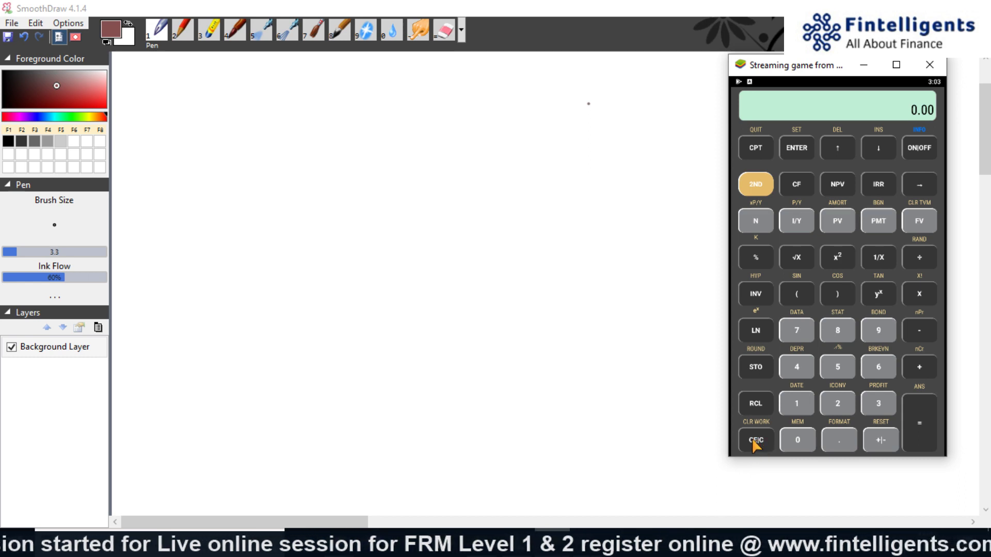
click(795, 406)
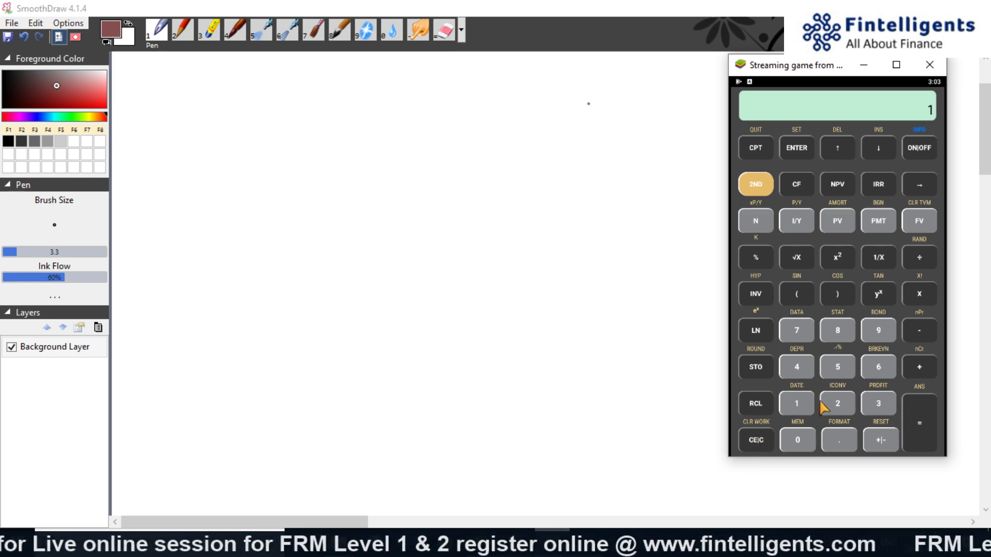
click(837, 403)
click(837, 403)
click(837, 403)
click(837, 403)
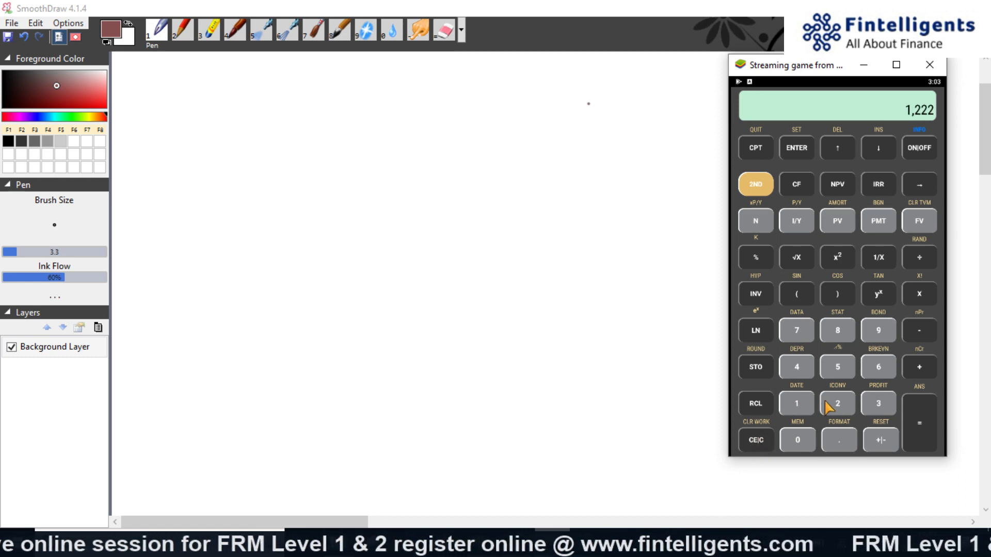
click(760, 439)
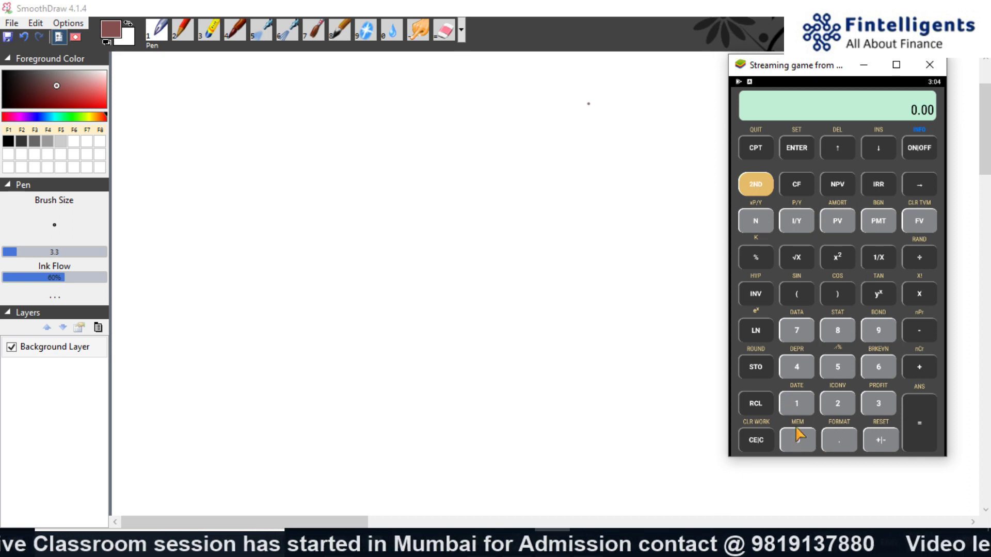
click(757, 186)
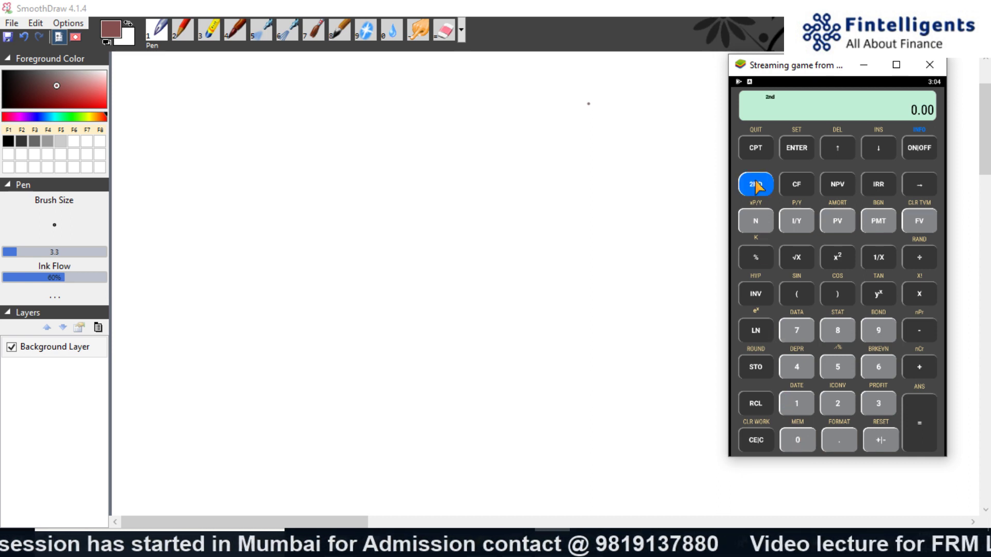
click(798, 442)
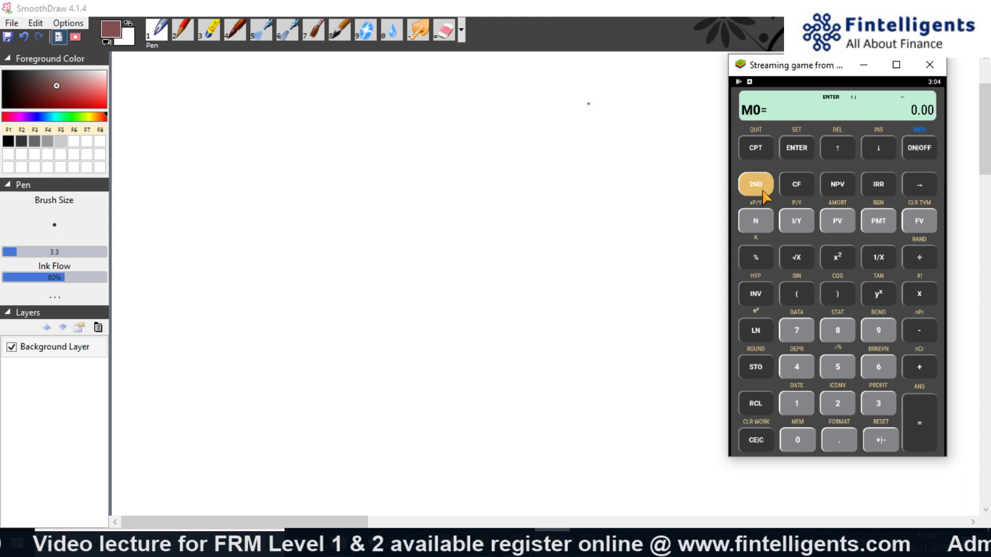
click(757, 439)
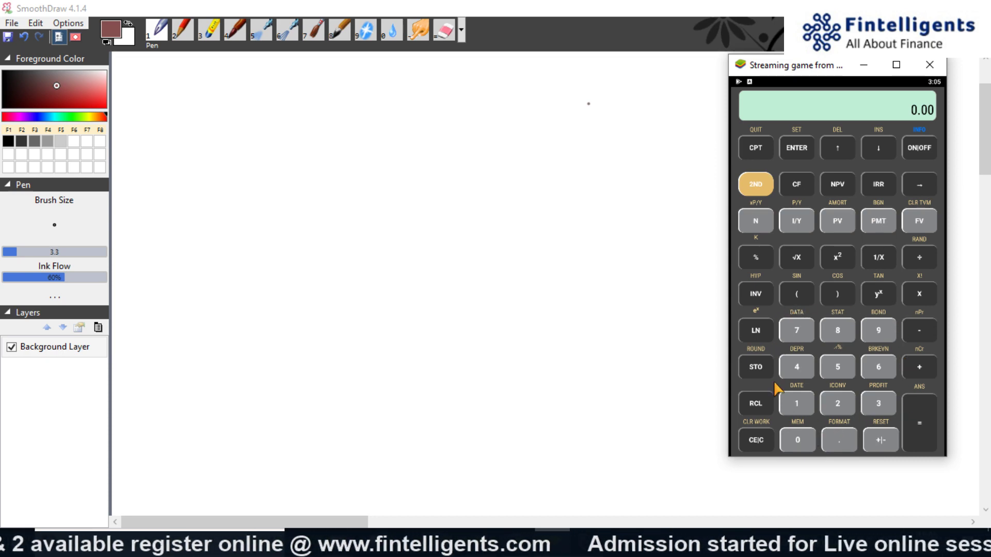
Step: Store 45 in M0, clear, recall 45.00 from M0, then clear the display again
click(797, 368)
click(836, 368)
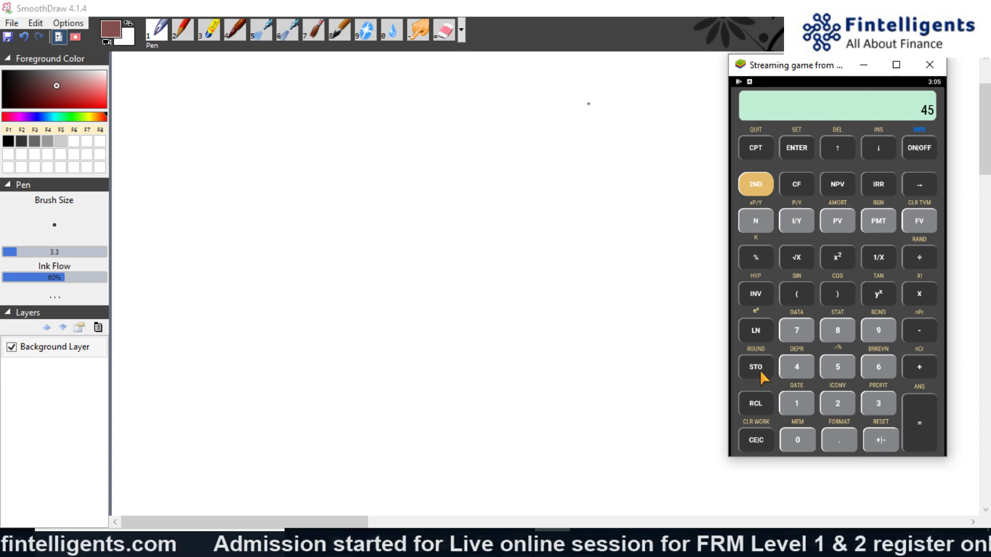
click(797, 439)
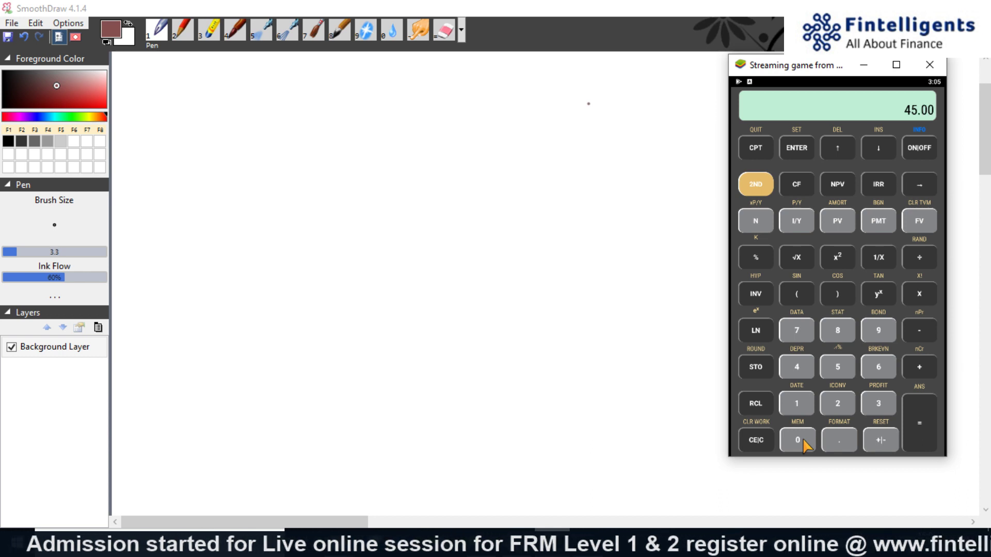
click(757, 440)
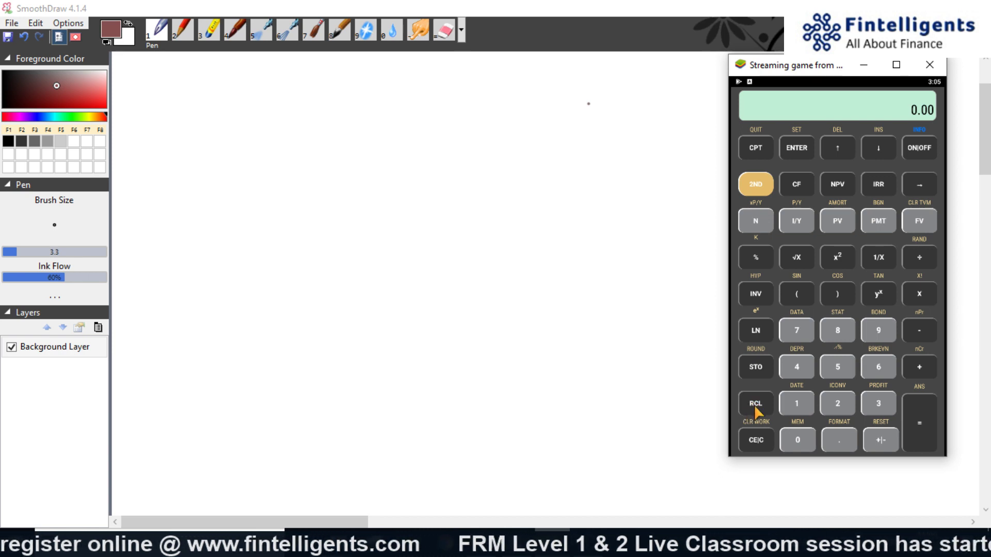
click(797, 441)
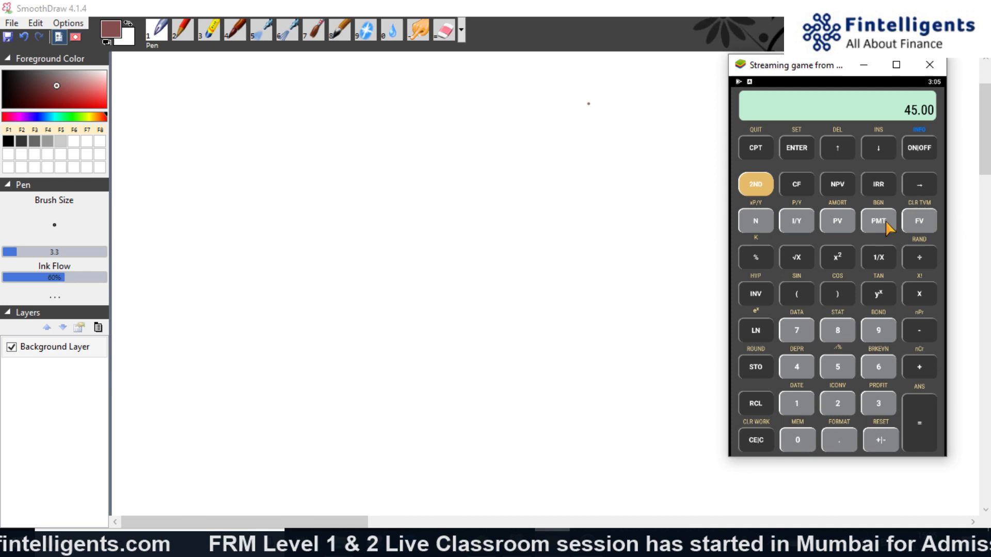
click(757, 441)
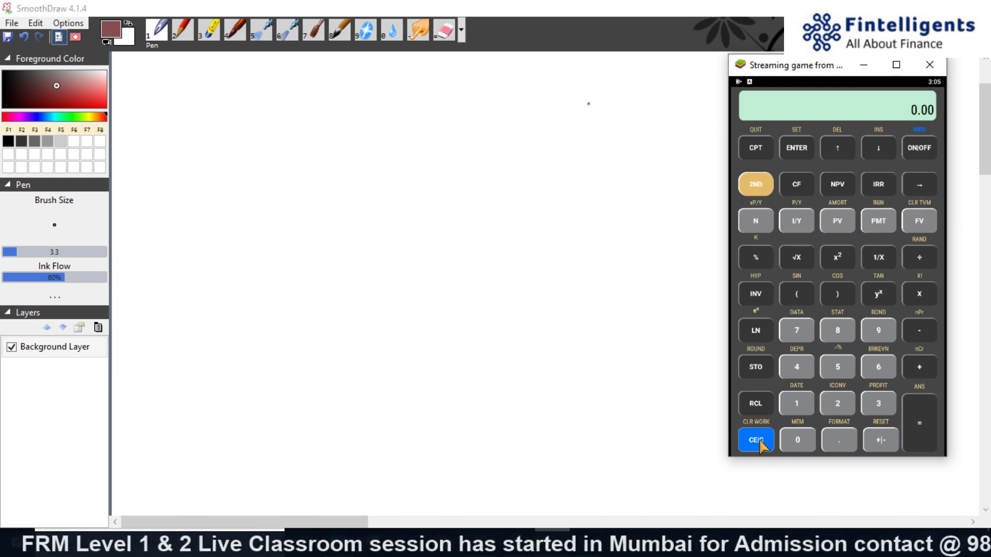
Step: Key in 100,000, then enter 222,222 and store it in a memory register
click(801, 410)
double_click(804, 443)
double_click(804, 443)
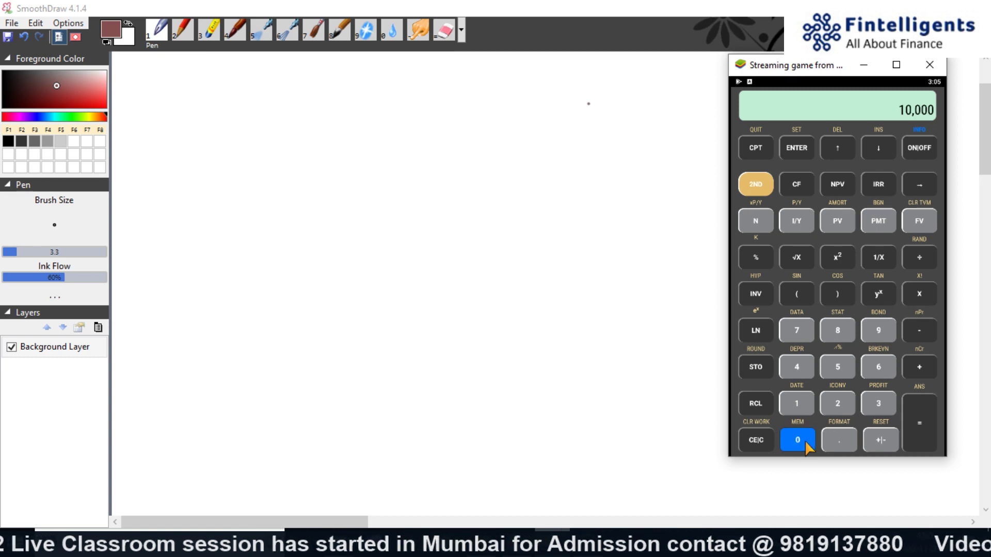
click(804, 443)
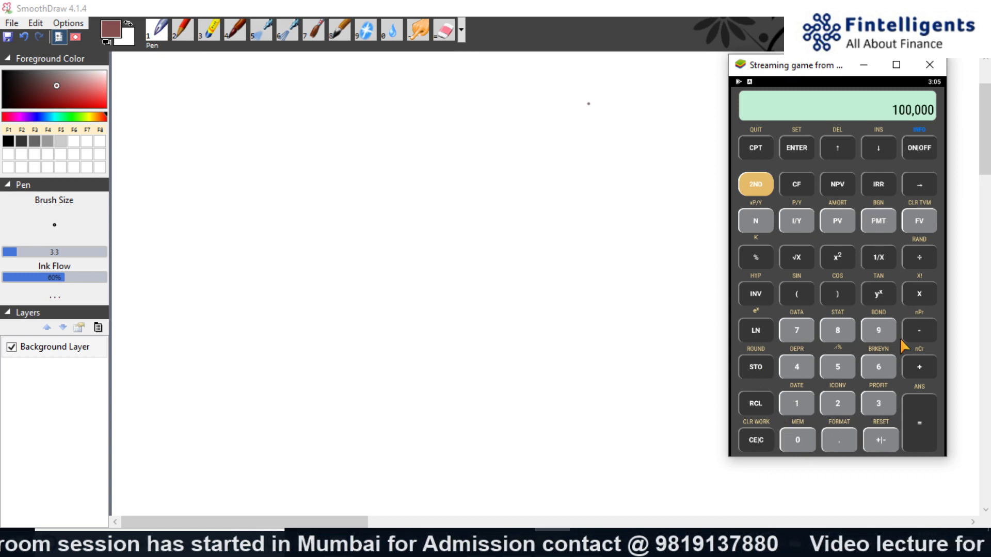
click(831, 401)
click(831, 401)
click(831, 401)
click(831, 401)
click(831, 401)
click(830, 401)
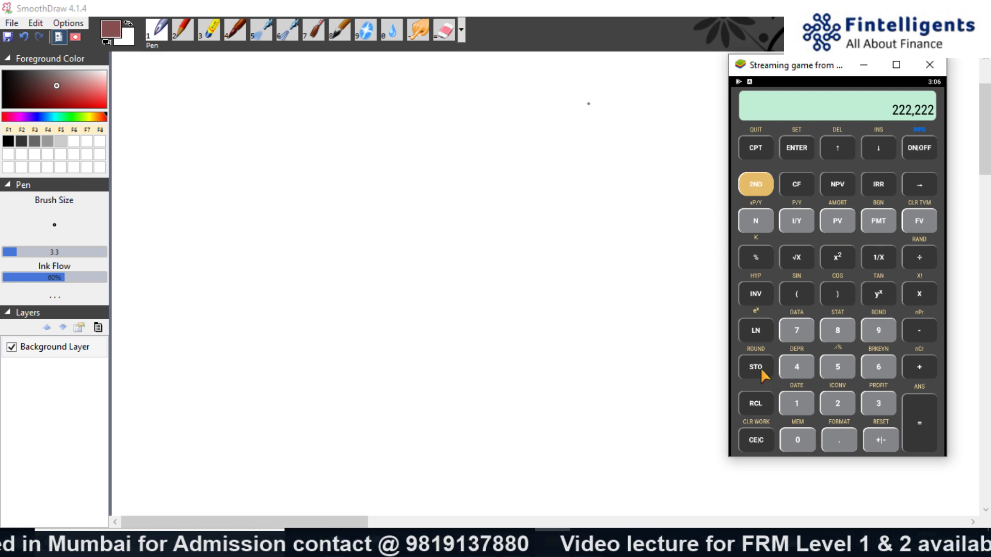
click(761, 368)
click(795, 331)
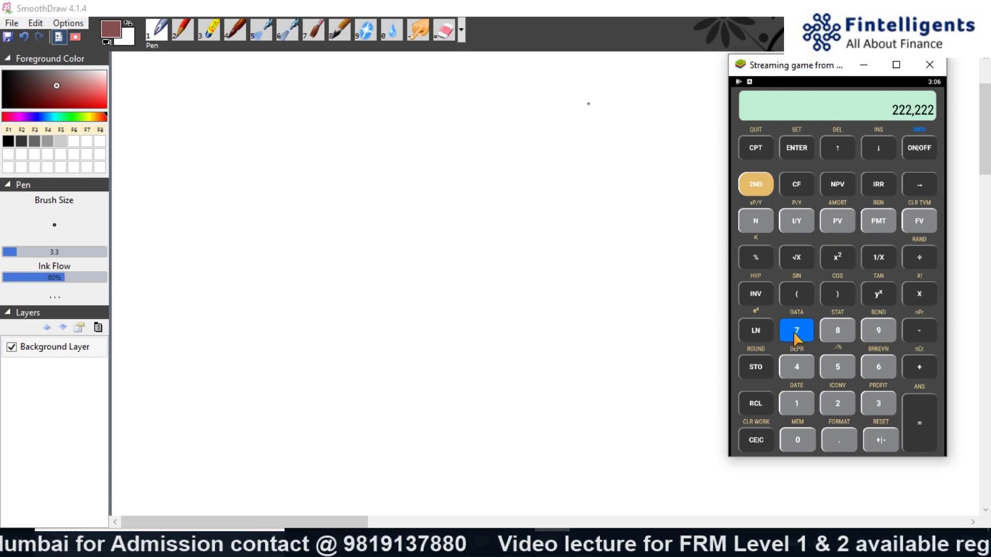
Step: Enter 4,444,555, store it in M1, and clear the display to 0.00
click(795, 368)
click(795, 367)
click(794, 367)
click(794, 368)
click(828, 374)
click(828, 374)
click(828, 374)
click(754, 367)
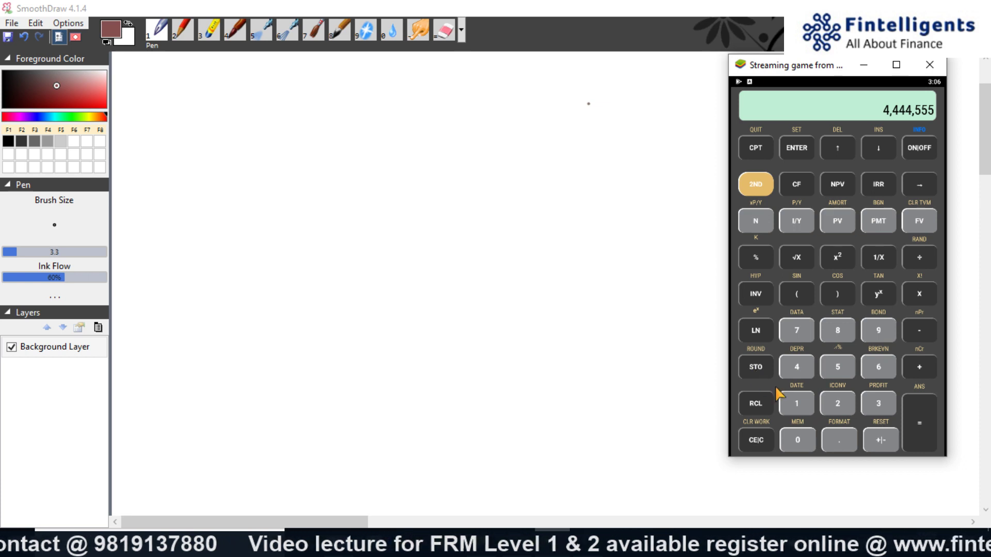
click(801, 407)
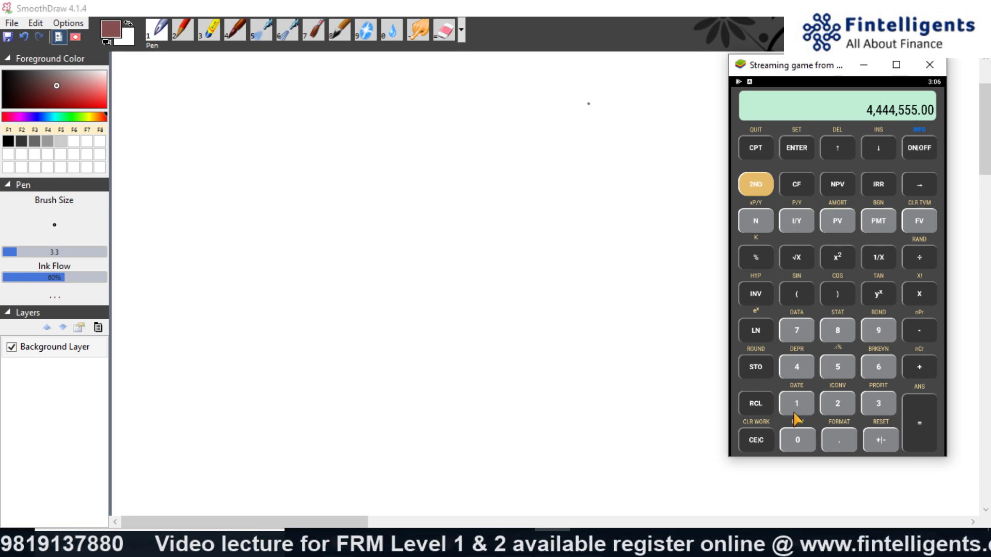
click(756, 441)
Step: Recall M1, M2, M9, M7 (222,222.00) and M1 (4,444,555.00), then begin entering 30
click(757, 405)
key(1)
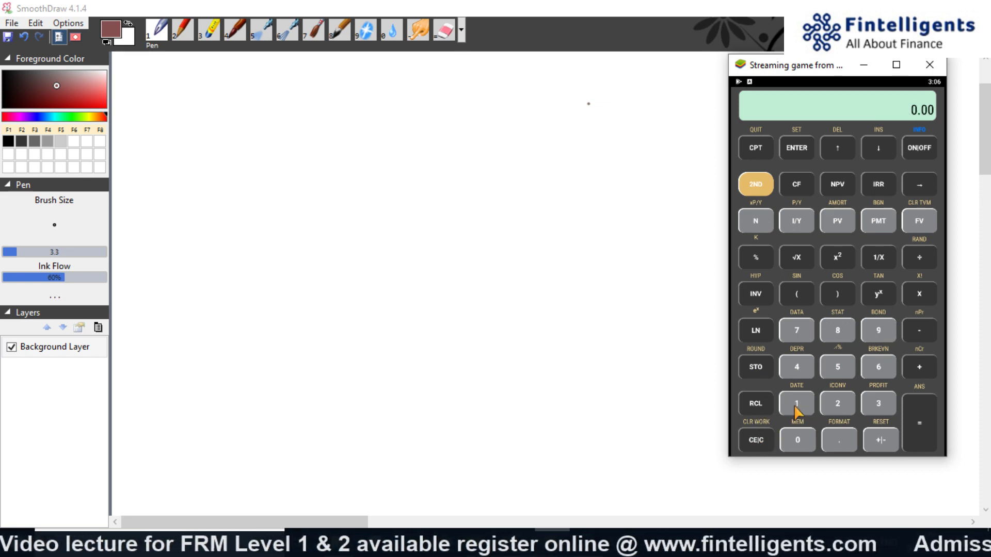
click(757, 403)
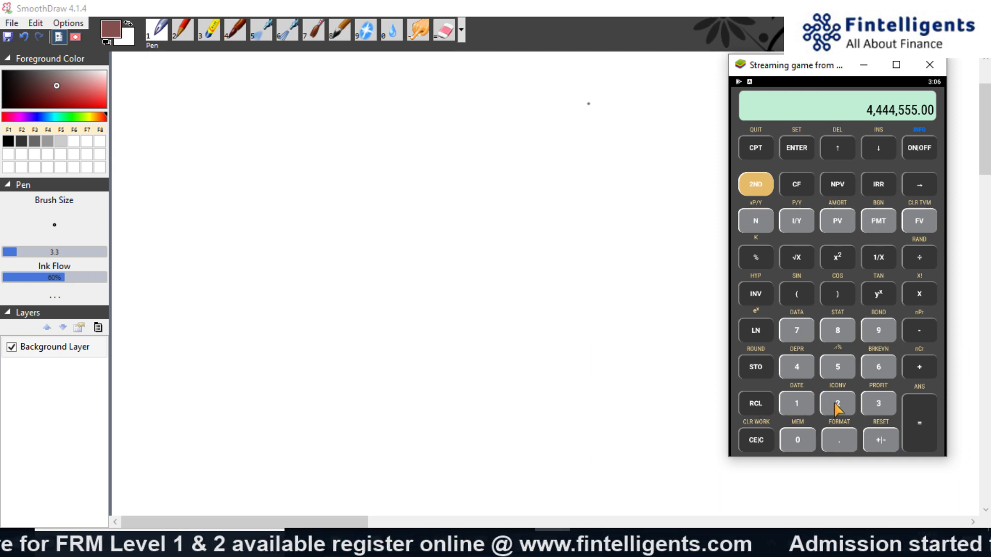
click(837, 405)
click(748, 403)
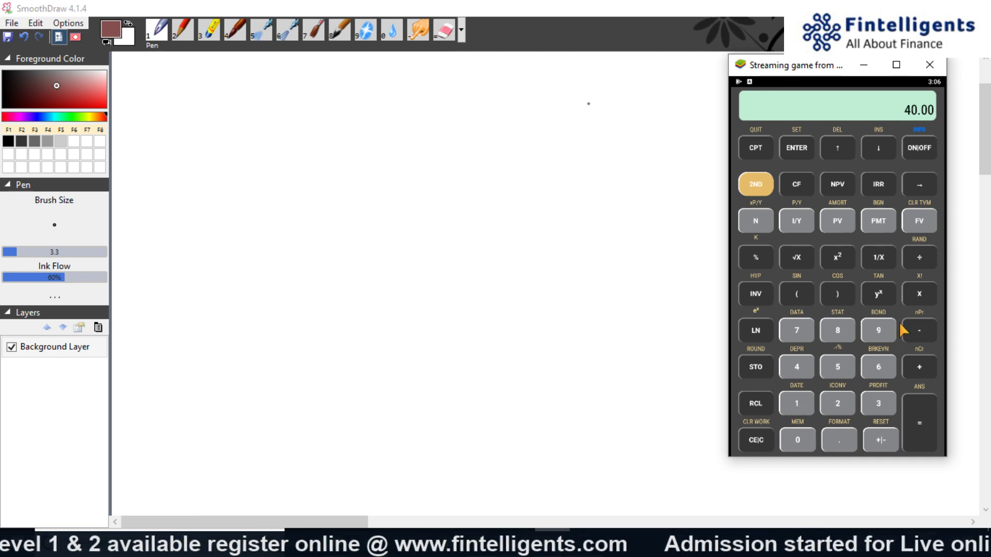
click(881, 333)
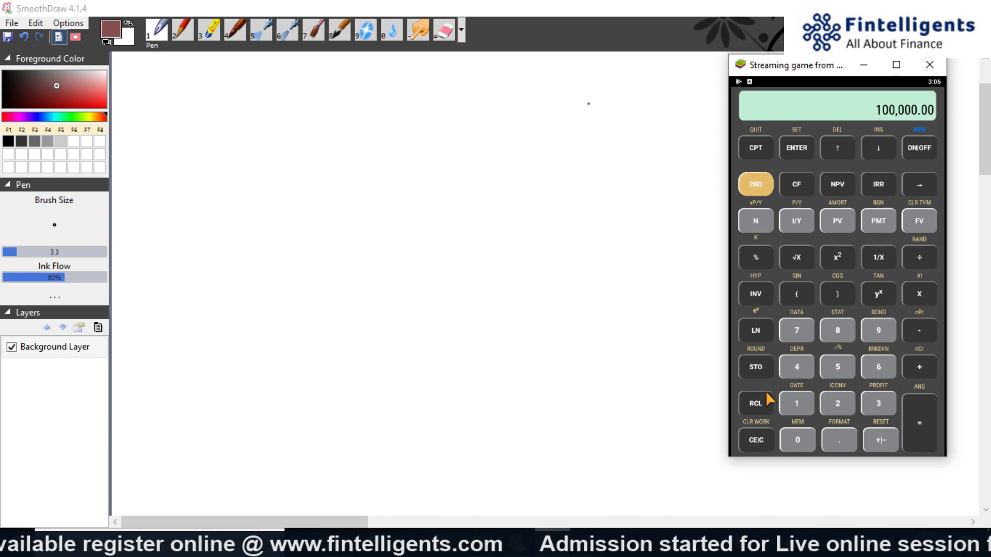
click(756, 403)
click(798, 333)
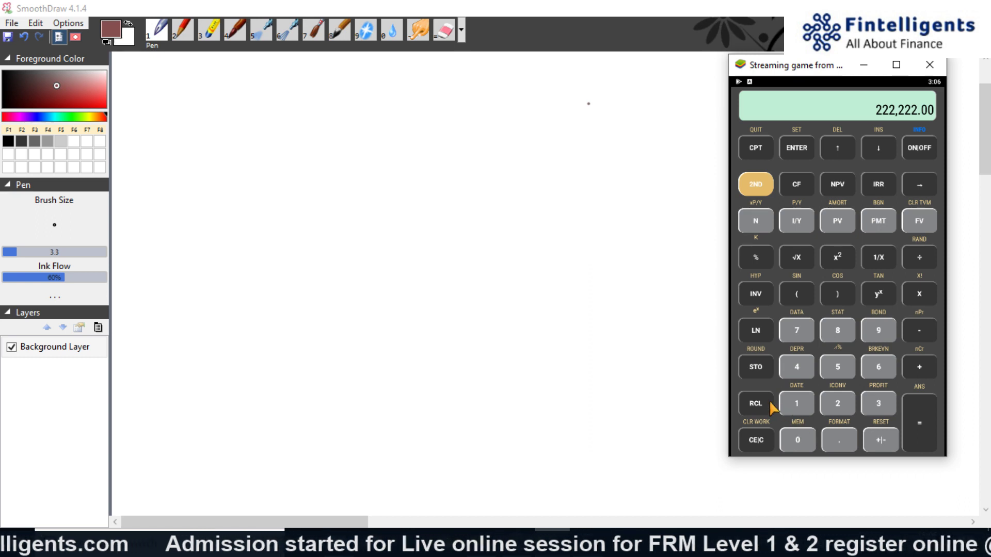
click(796, 409)
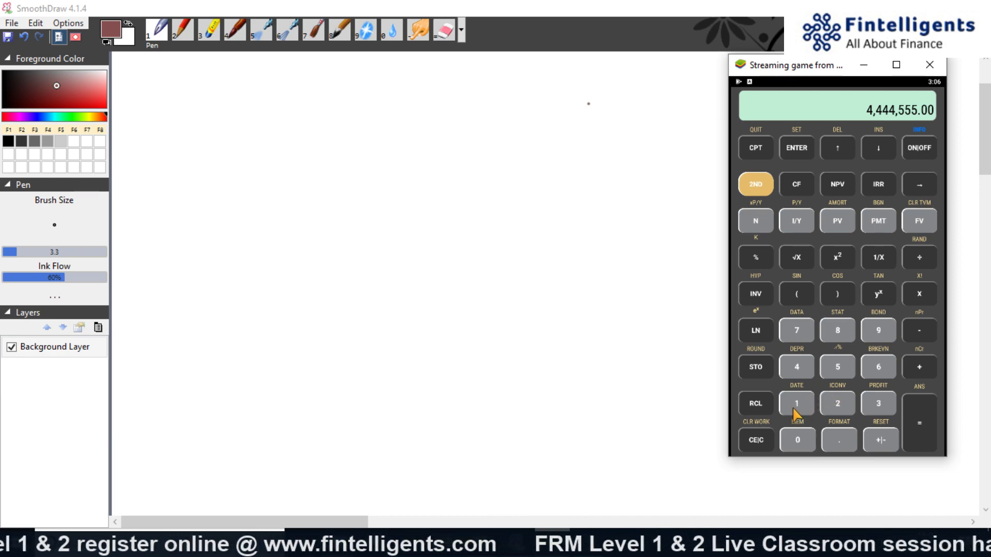
click(868, 407)
Step: Finish entering 30, store it in register 1, and clear the display
click(799, 439)
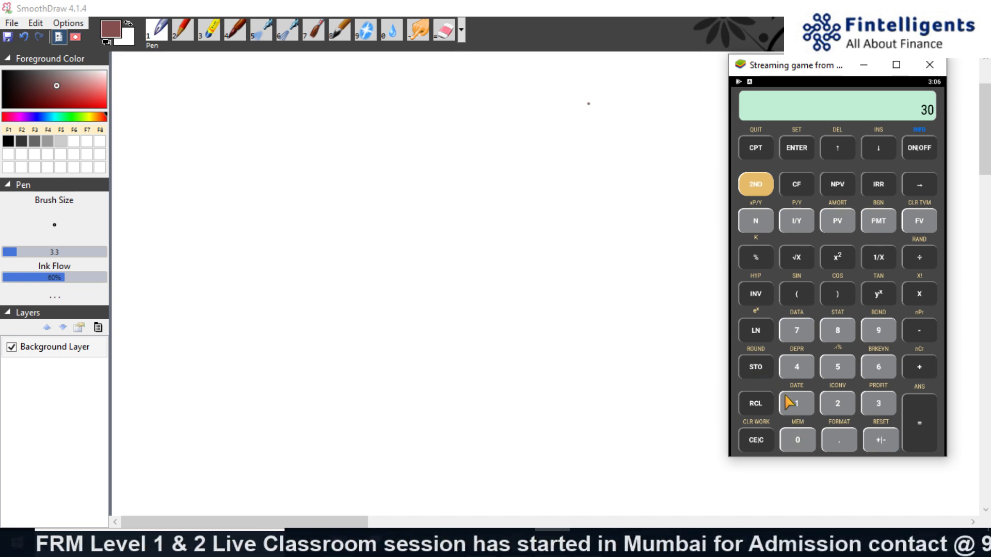
click(758, 440)
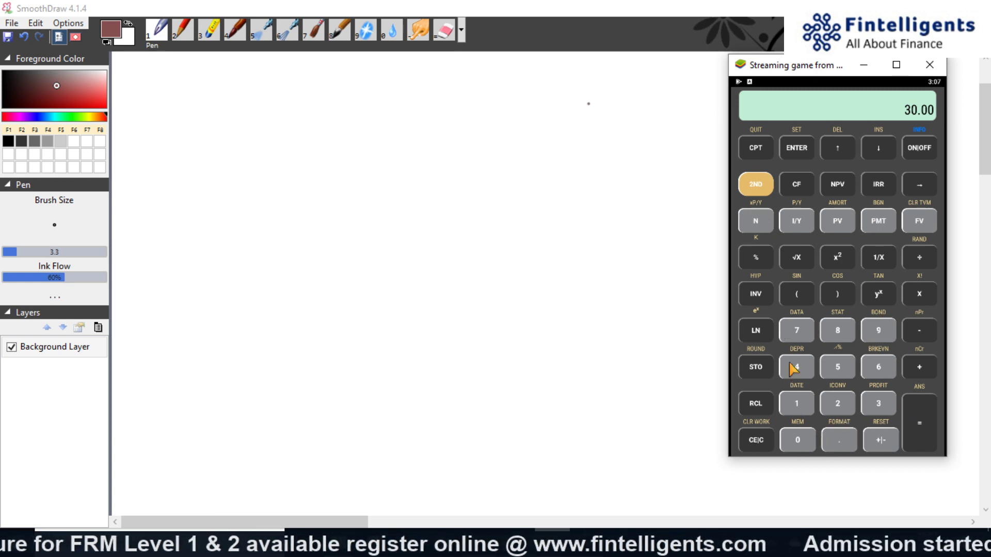
click(754, 439)
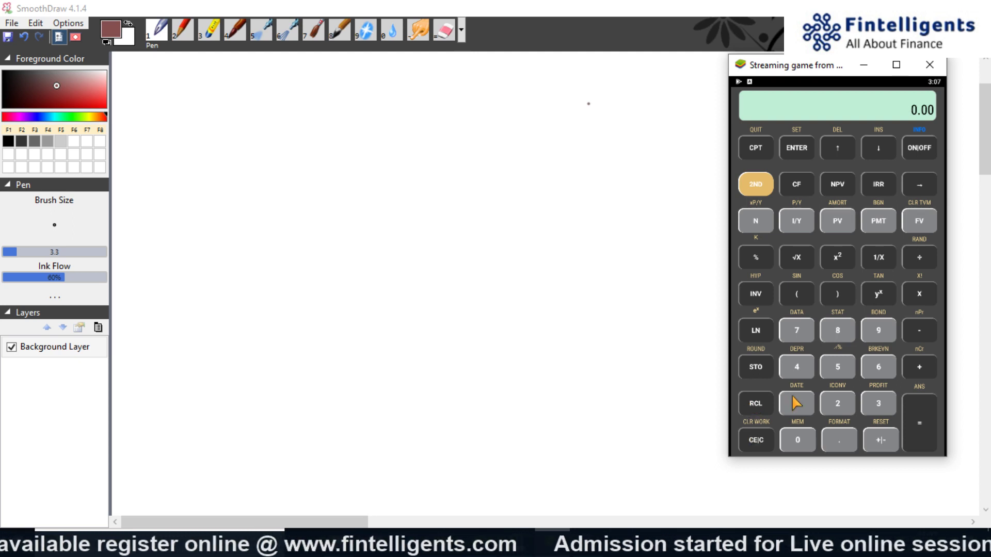
Step: Recall registers 0–3, showing 45.00, 30.00, 40.00 and 0.00
click(756, 404)
click(795, 439)
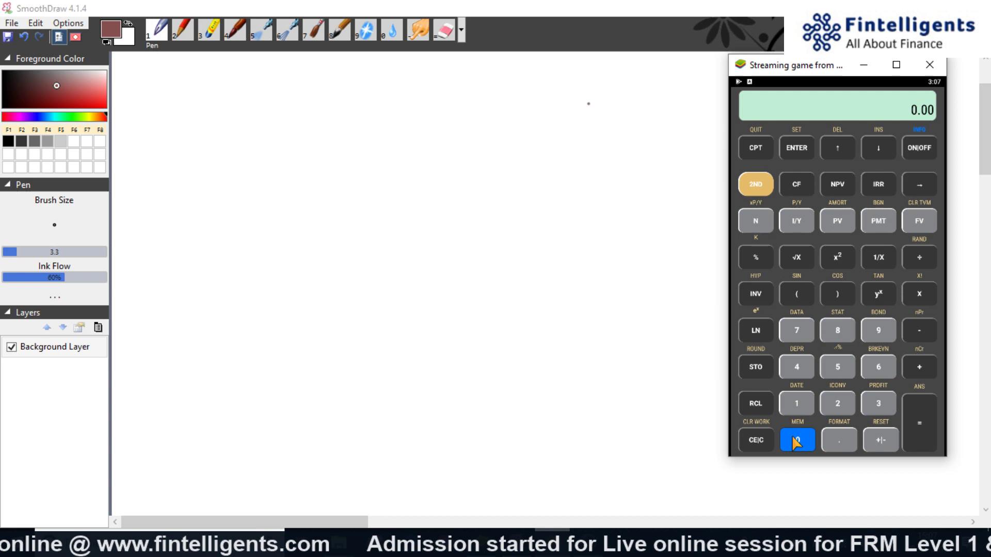
click(756, 404)
click(796, 404)
click(756, 403)
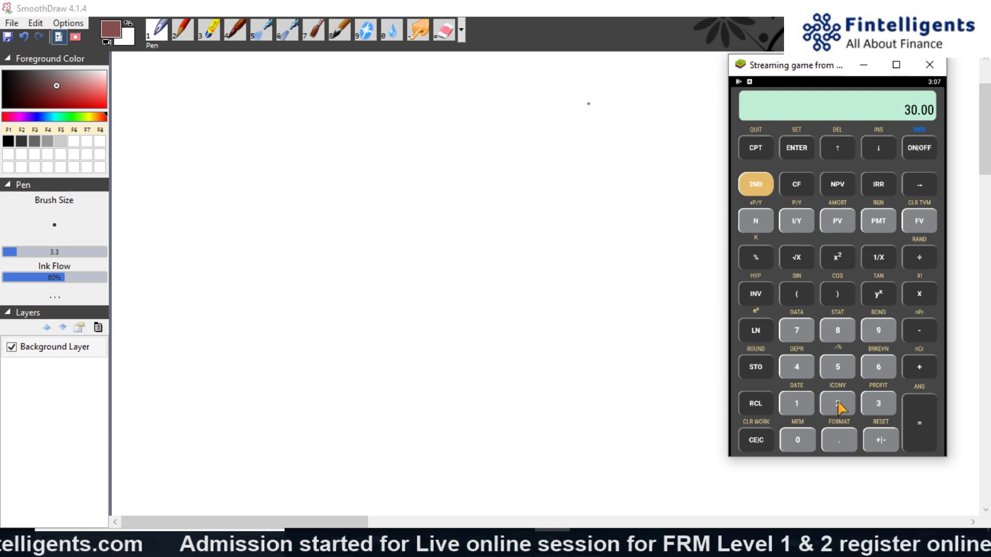
click(838, 405)
click(758, 401)
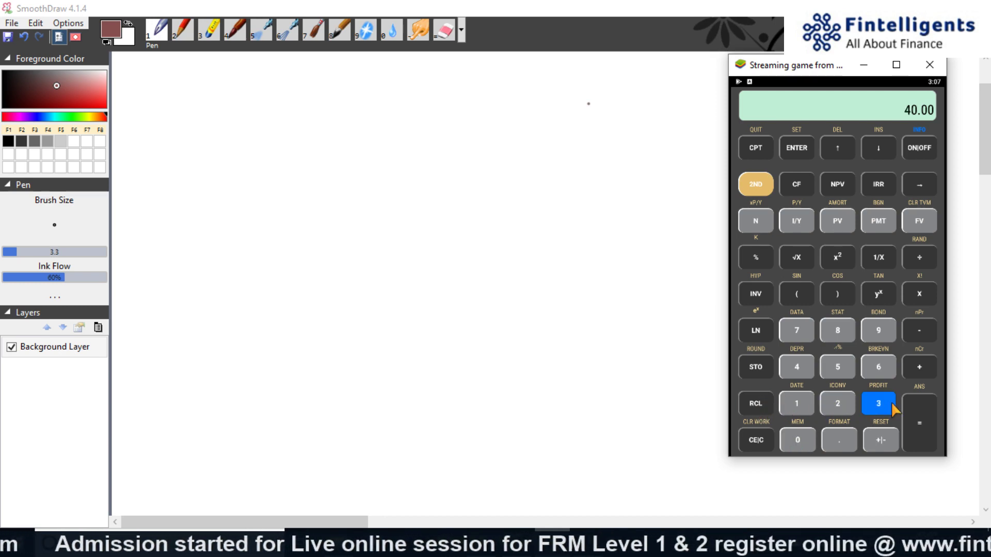
click(879, 403)
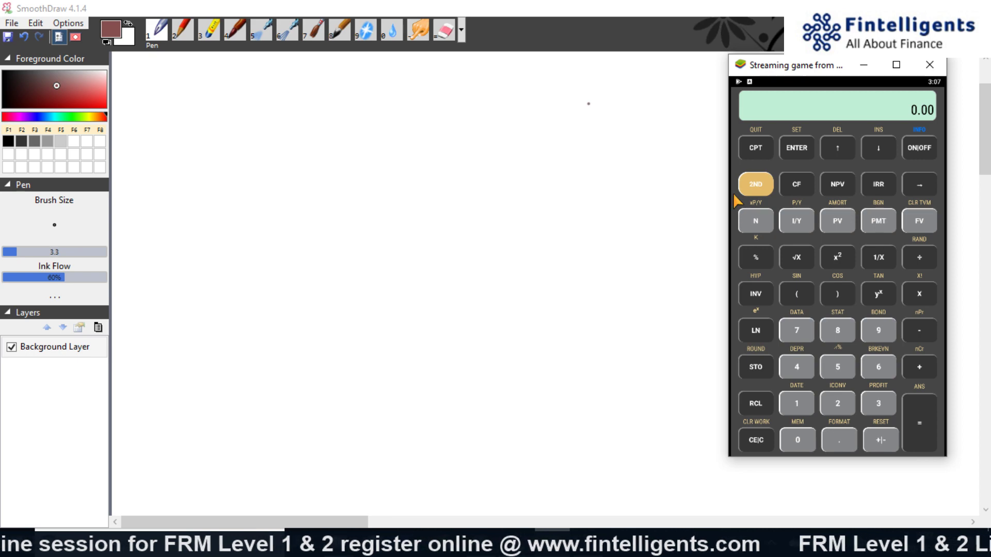
Step: Open the MEM worksheet and step through M0–M9, seeing M7=222,222.00 and M9=100,000.00
click(749, 189)
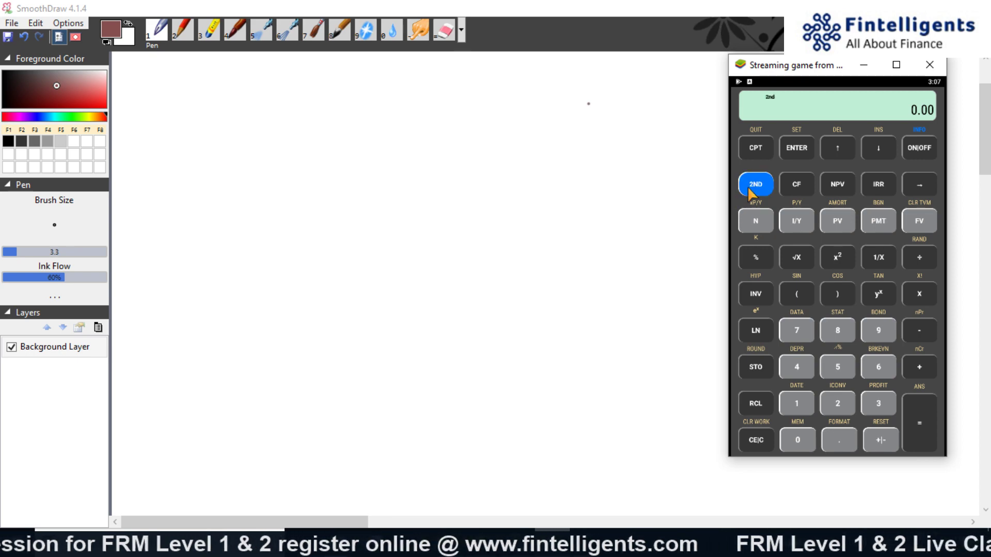
click(798, 441)
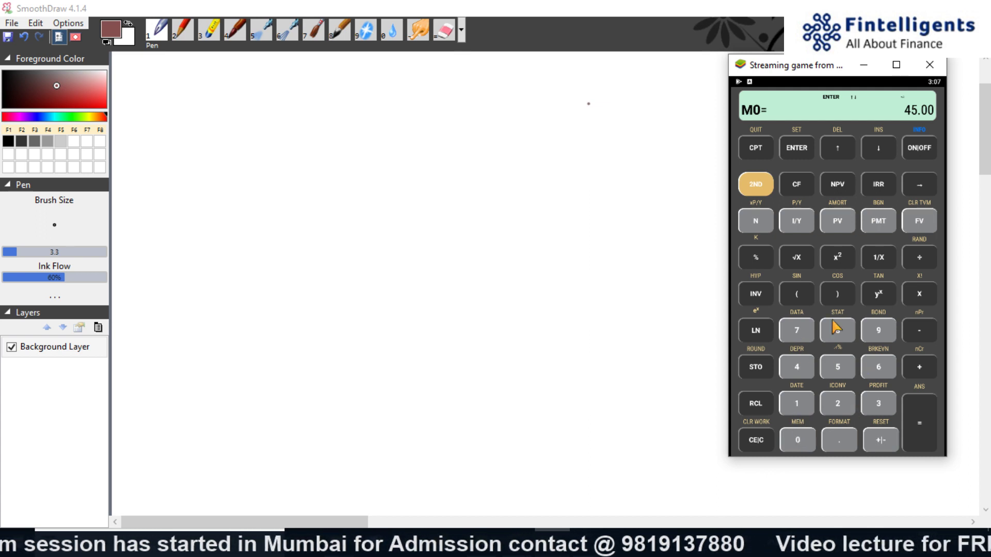
click(879, 150)
click(881, 152)
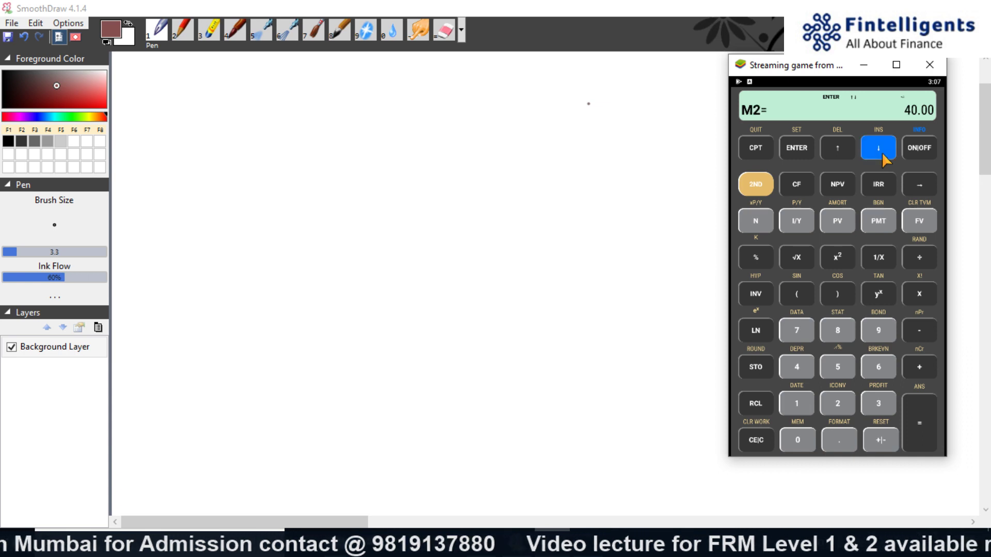
click(881, 152)
click(881, 151)
click(881, 151)
click(881, 150)
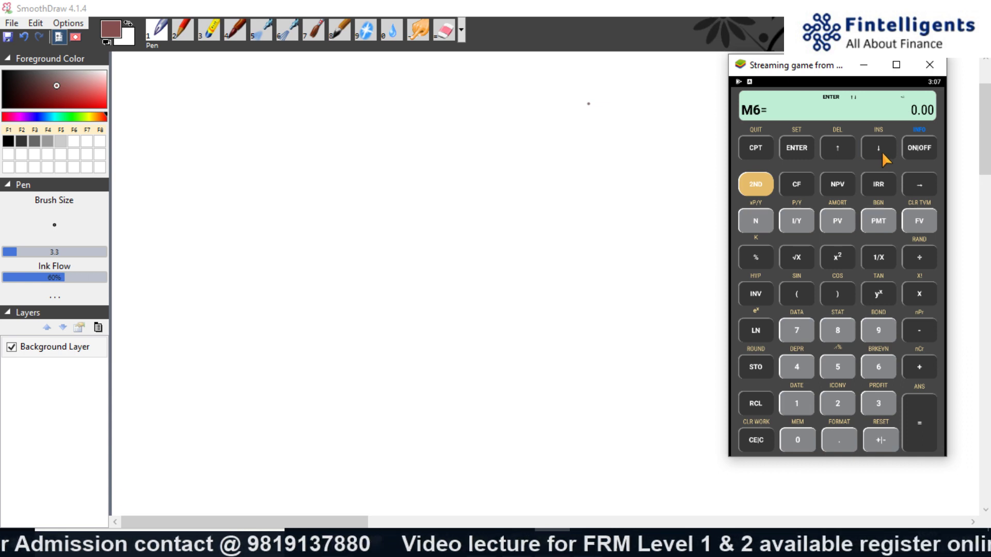
click(881, 151)
click(881, 150)
click(881, 151)
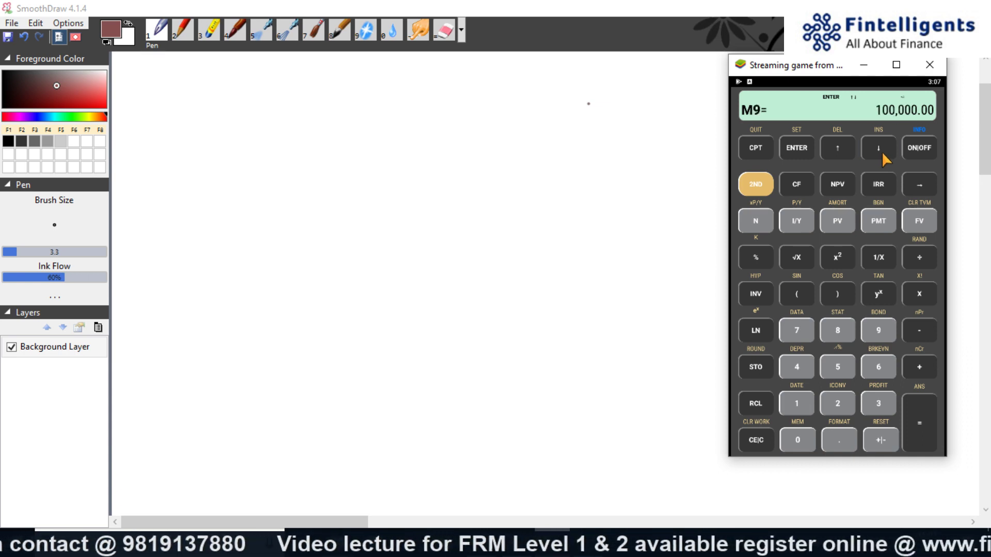
Step: Cycle through the memory registers again from M0 to M5
click(881, 151)
click(882, 151)
click(881, 151)
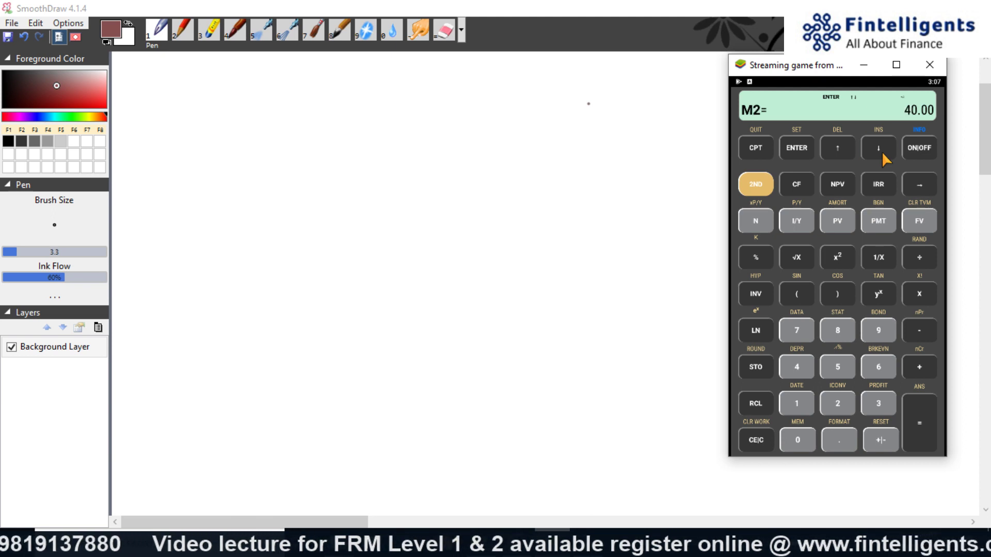
click(881, 150)
click(881, 150)
click(881, 152)
click(881, 152)
click(881, 153)
click(881, 153)
click(881, 152)
click(881, 152)
click(880, 153)
click(881, 153)
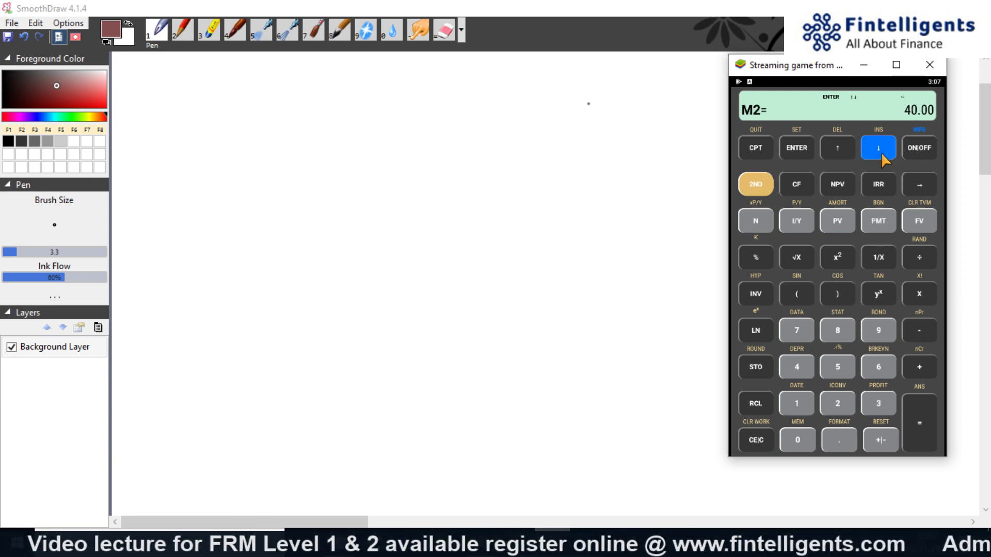
click(881, 152)
click(881, 153)
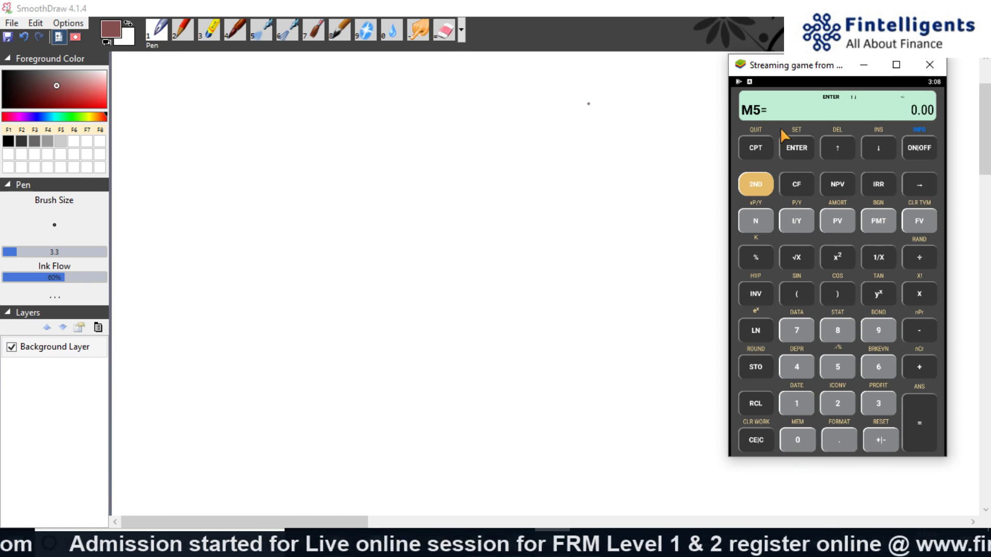
Step: Clear all memory registers with CLR WORK and step through to confirm each reads 0.00
click(759, 190)
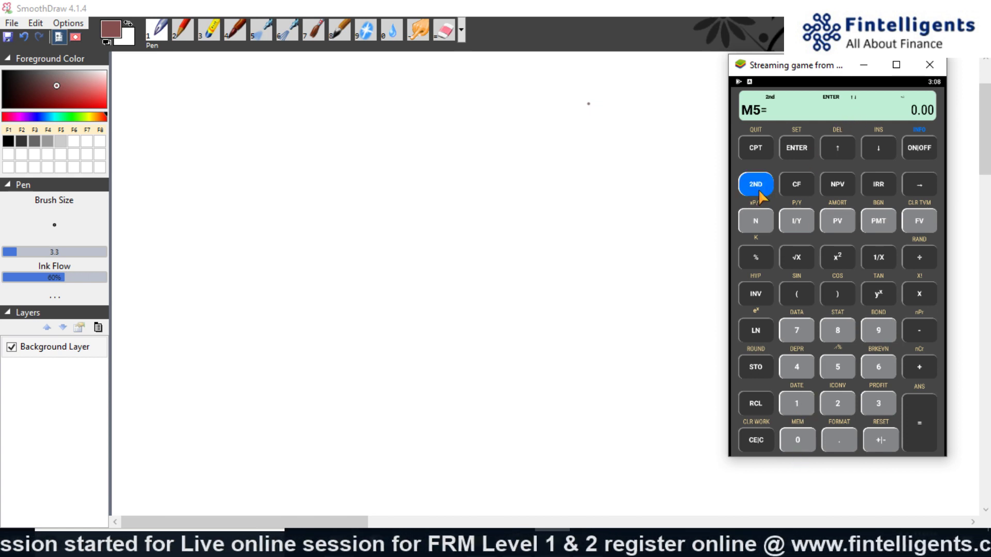
click(762, 437)
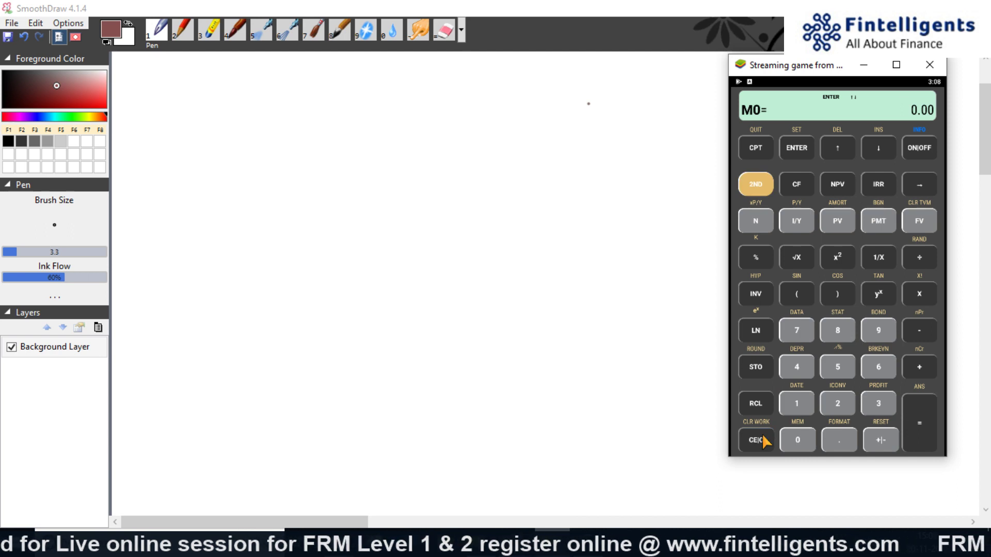
click(884, 150)
click(883, 149)
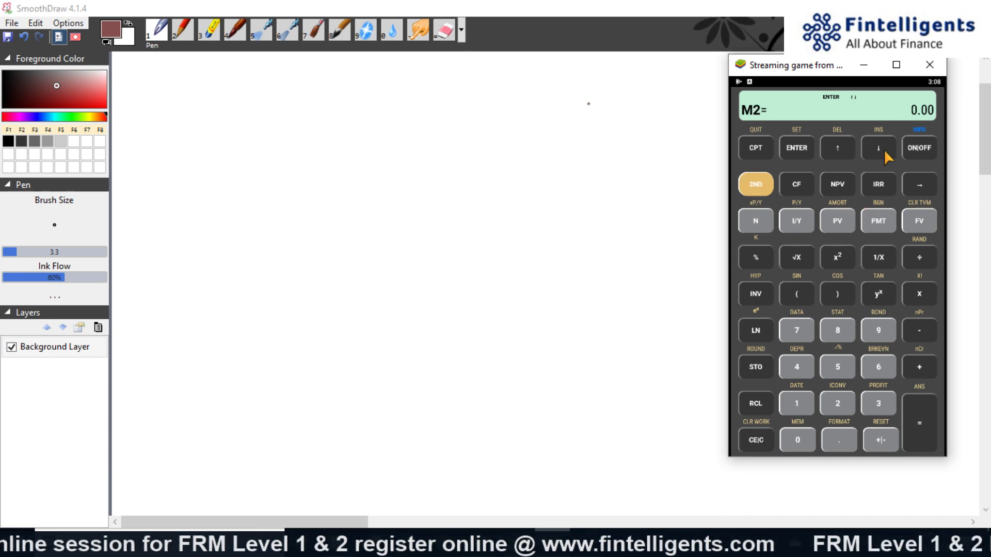
click(884, 149)
drag(884, 150, 884, 150)
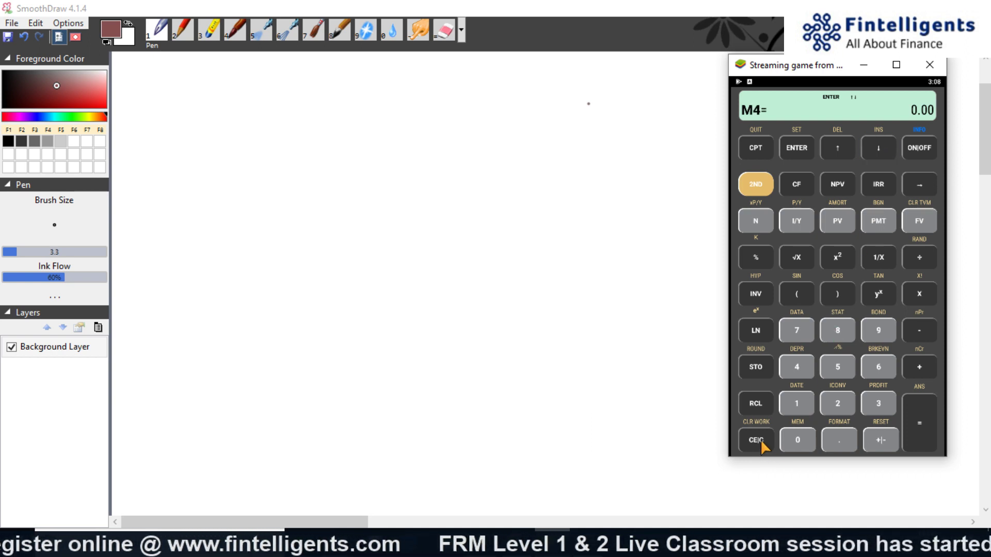